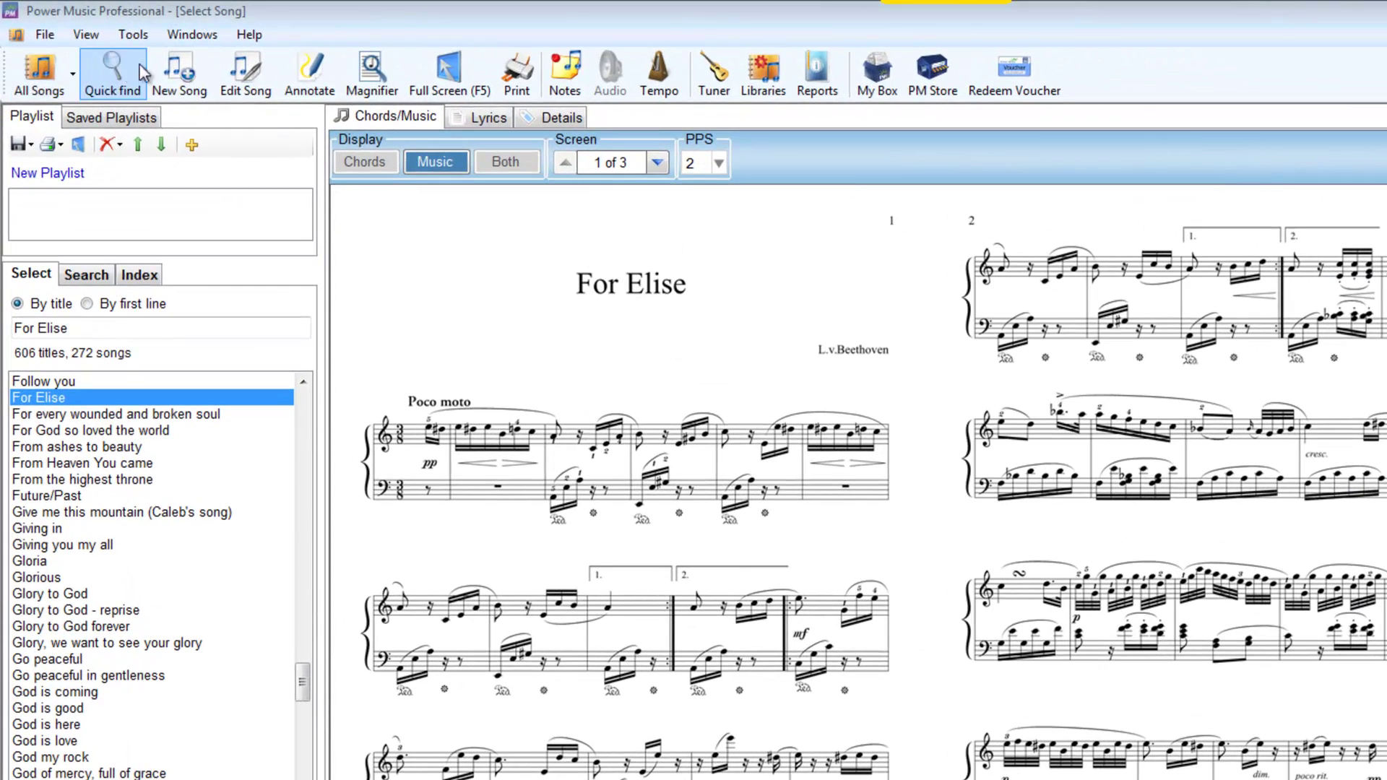
- Create a new song and scan its first sheet music page in grayscale at 150 DPI with the EPSON NX230/SX235/TX230
left_click(178, 67)
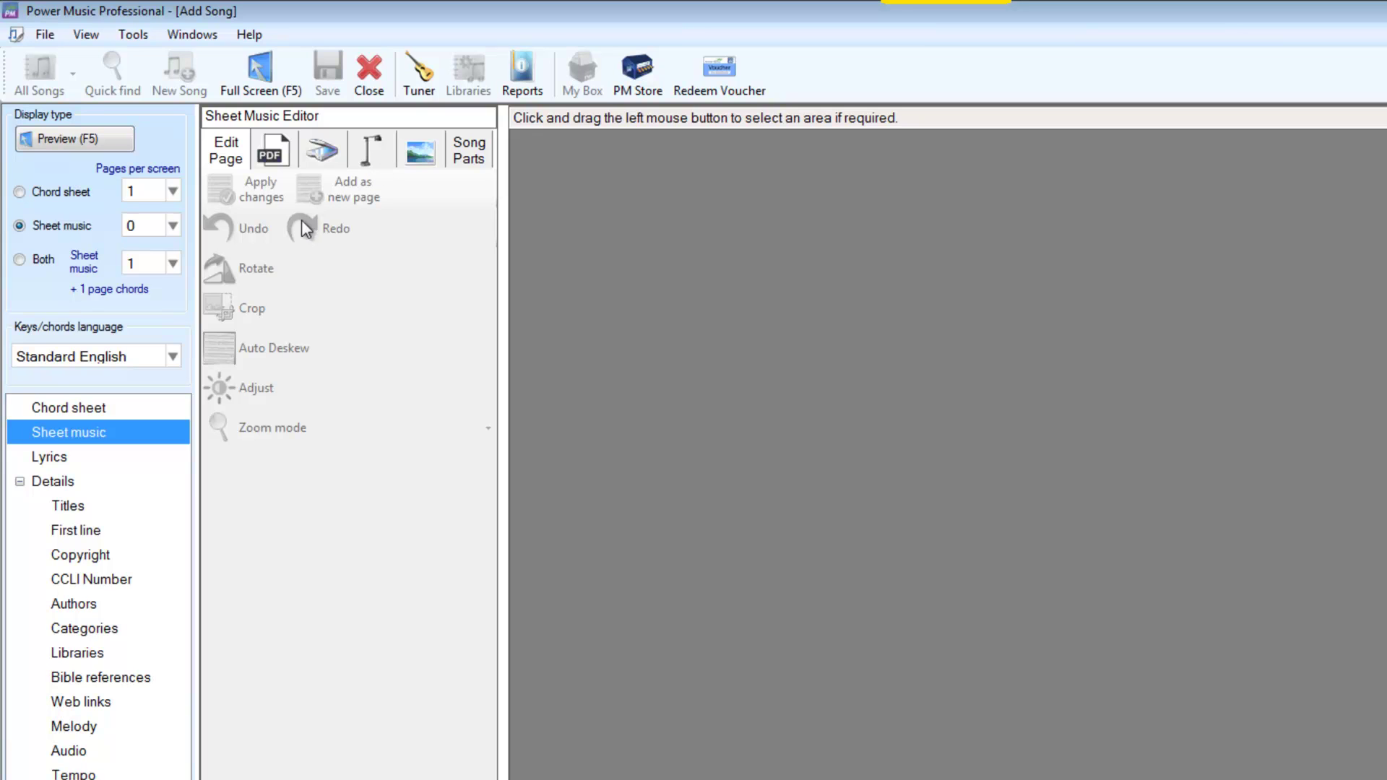
left_click(321, 152)
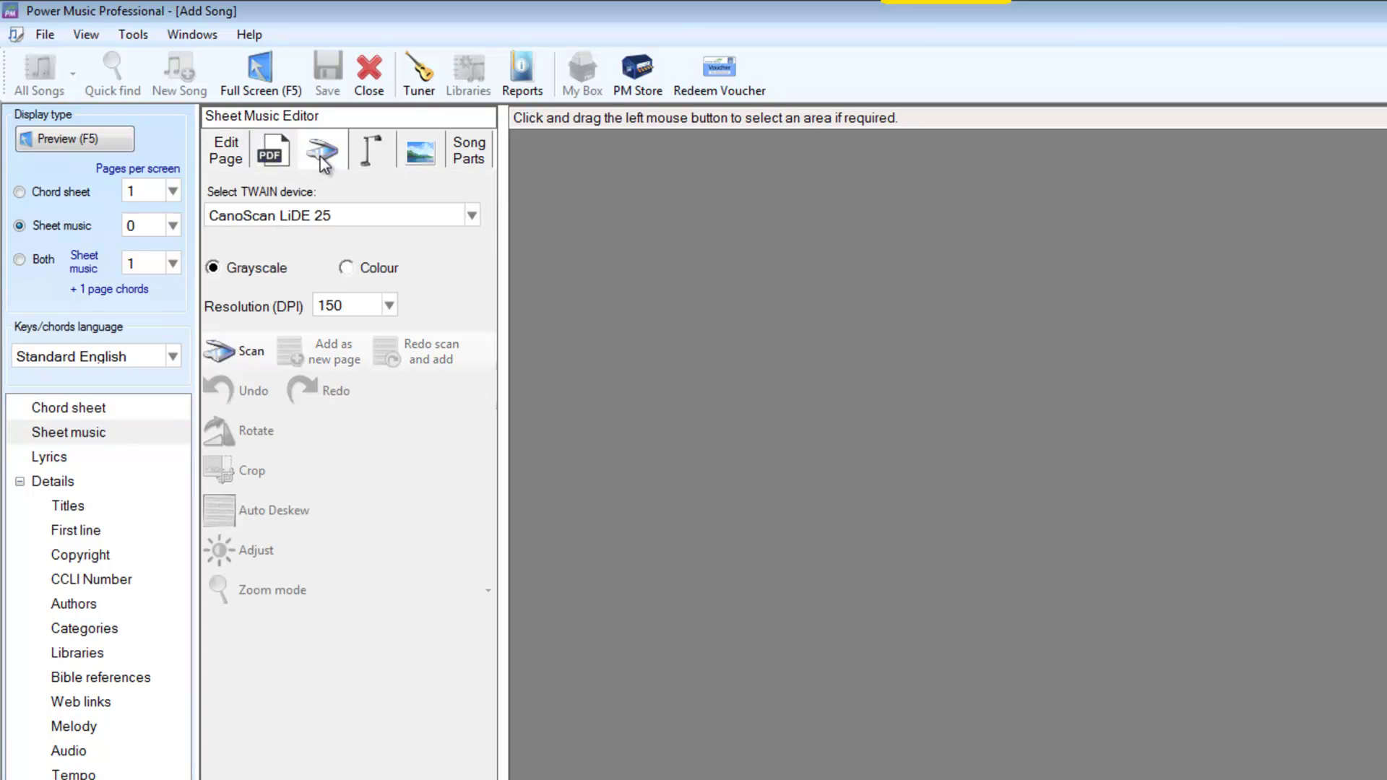
left_click(473, 216)
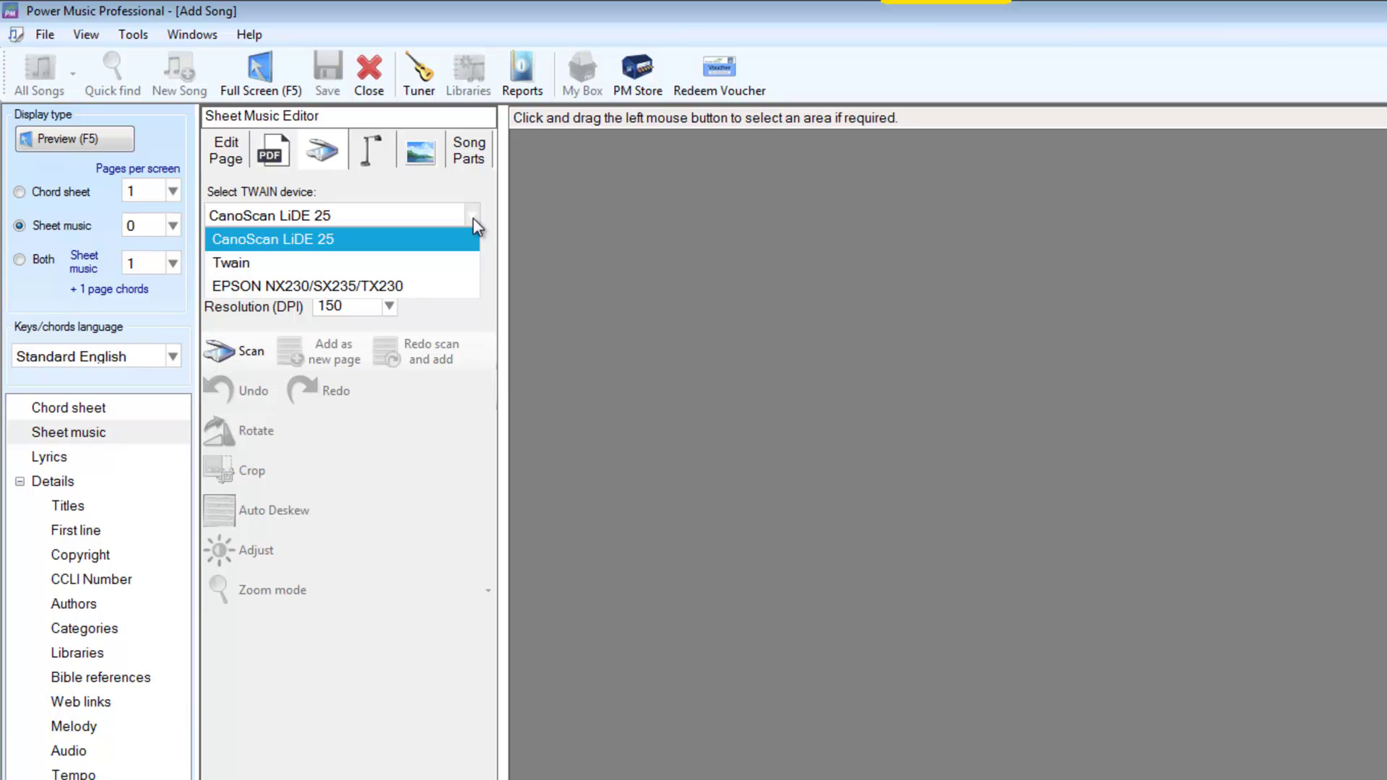
left_click(400, 285)
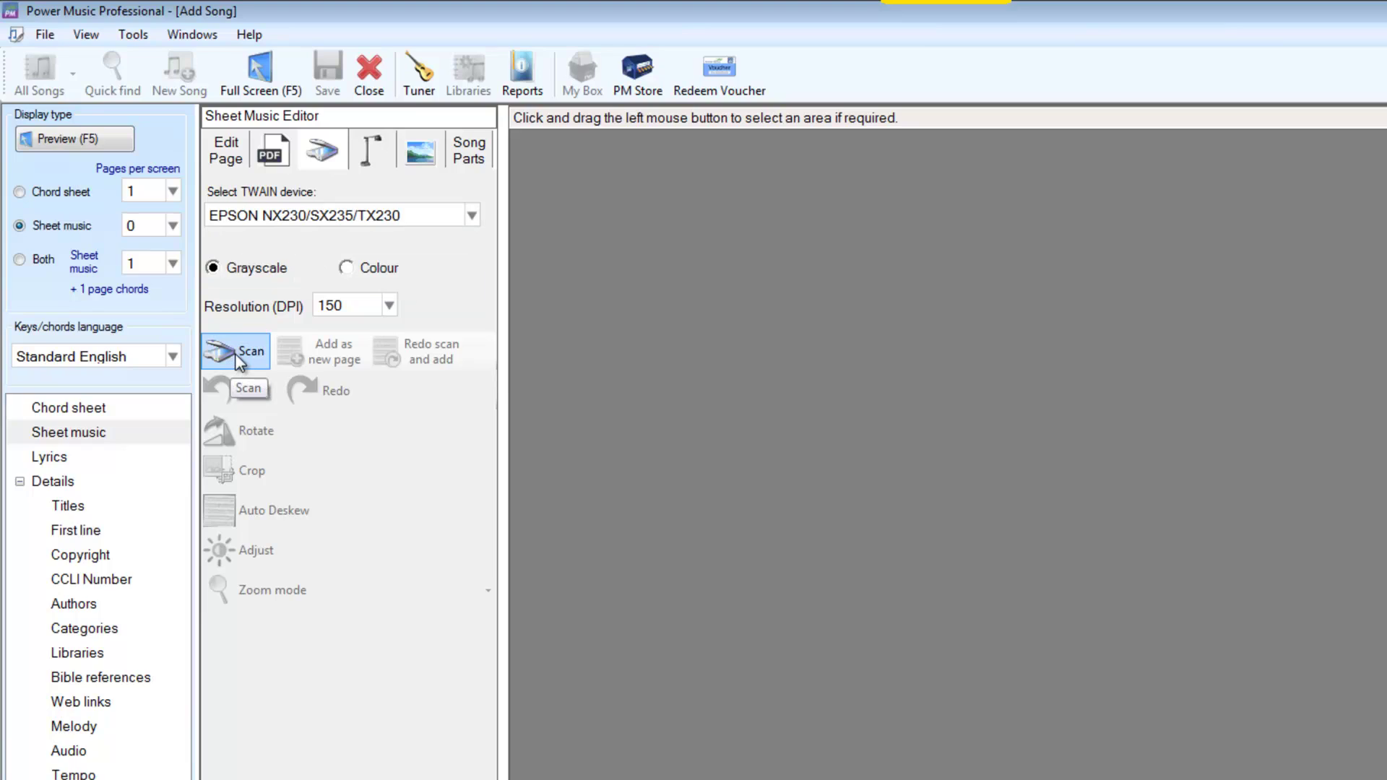
left_click(236, 353)
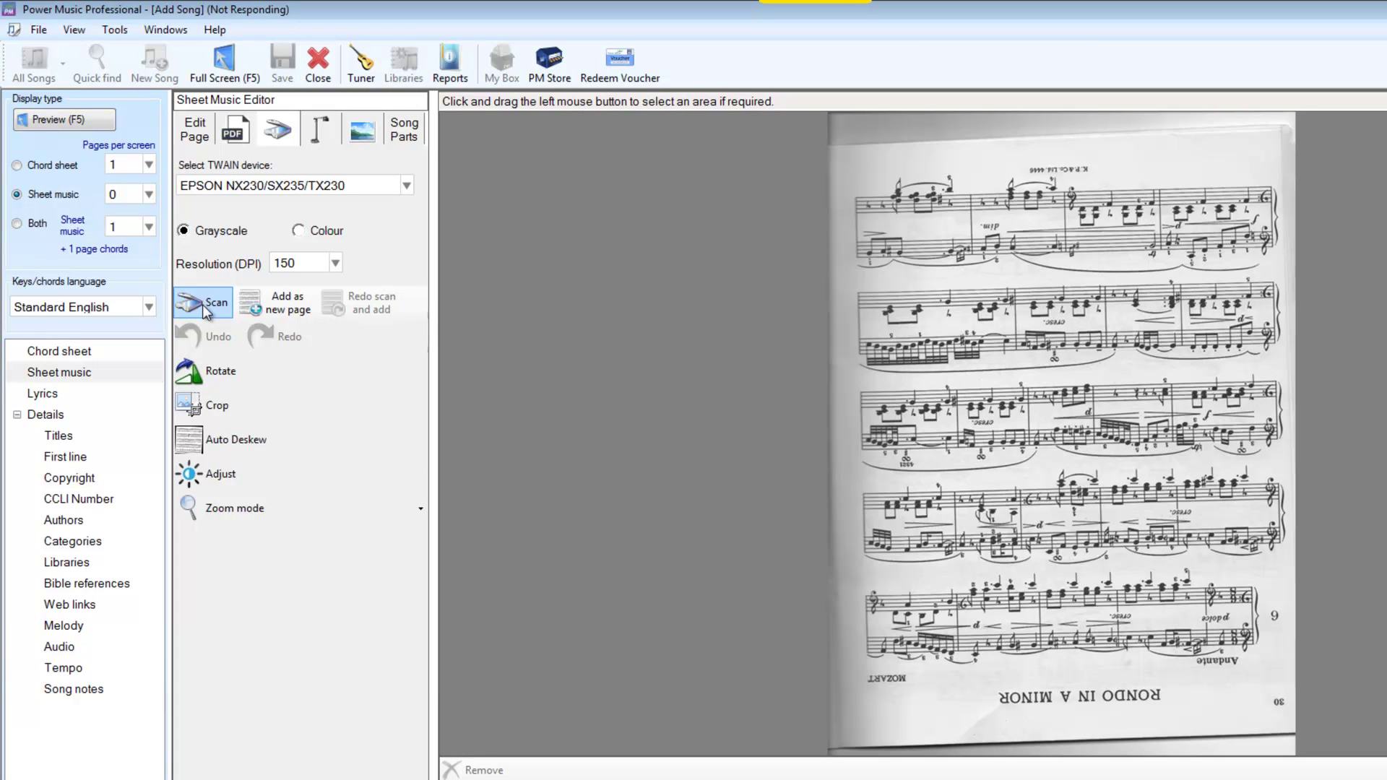
- Rotate the scanned Rondo in A Minor page 180° so it reads upright and auto-deskew it
left_click(201, 375)
left_click(200, 375)
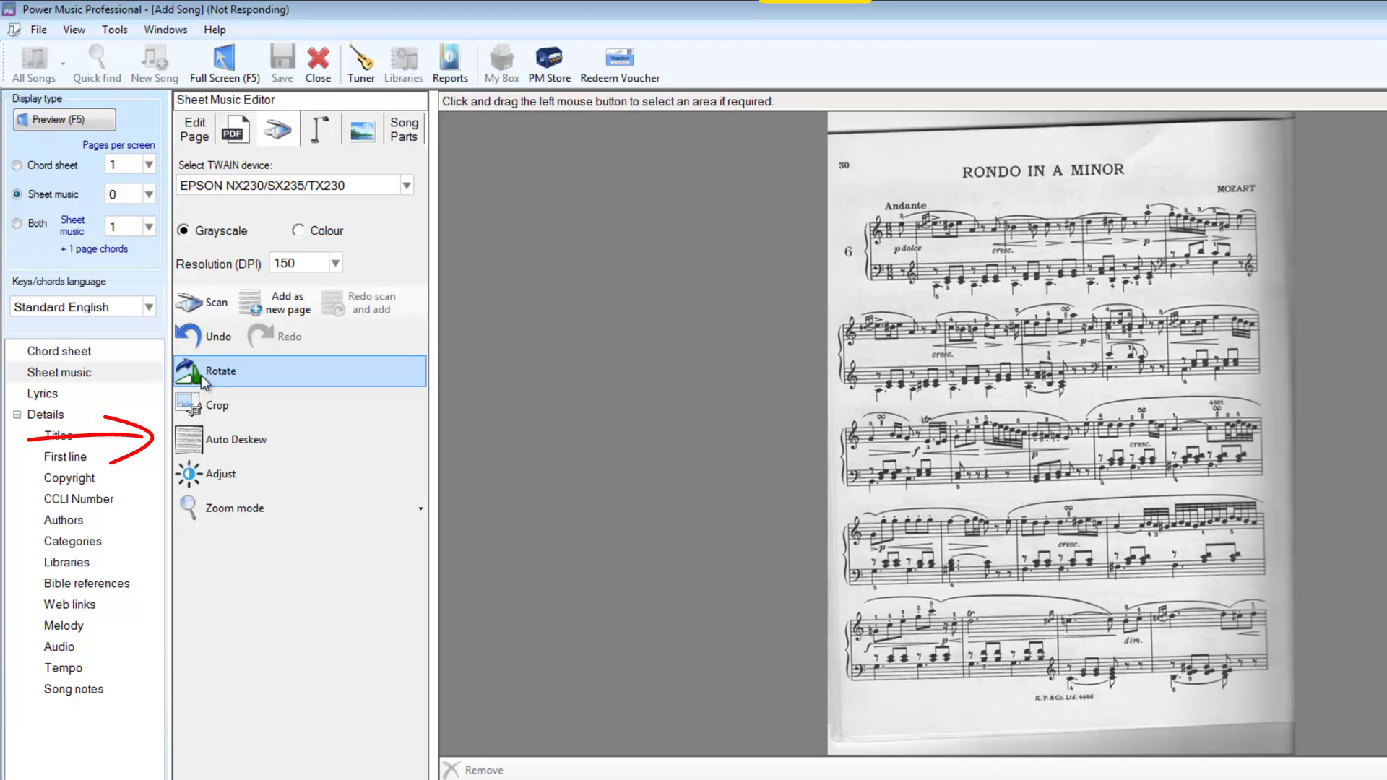
left_click(205, 448)
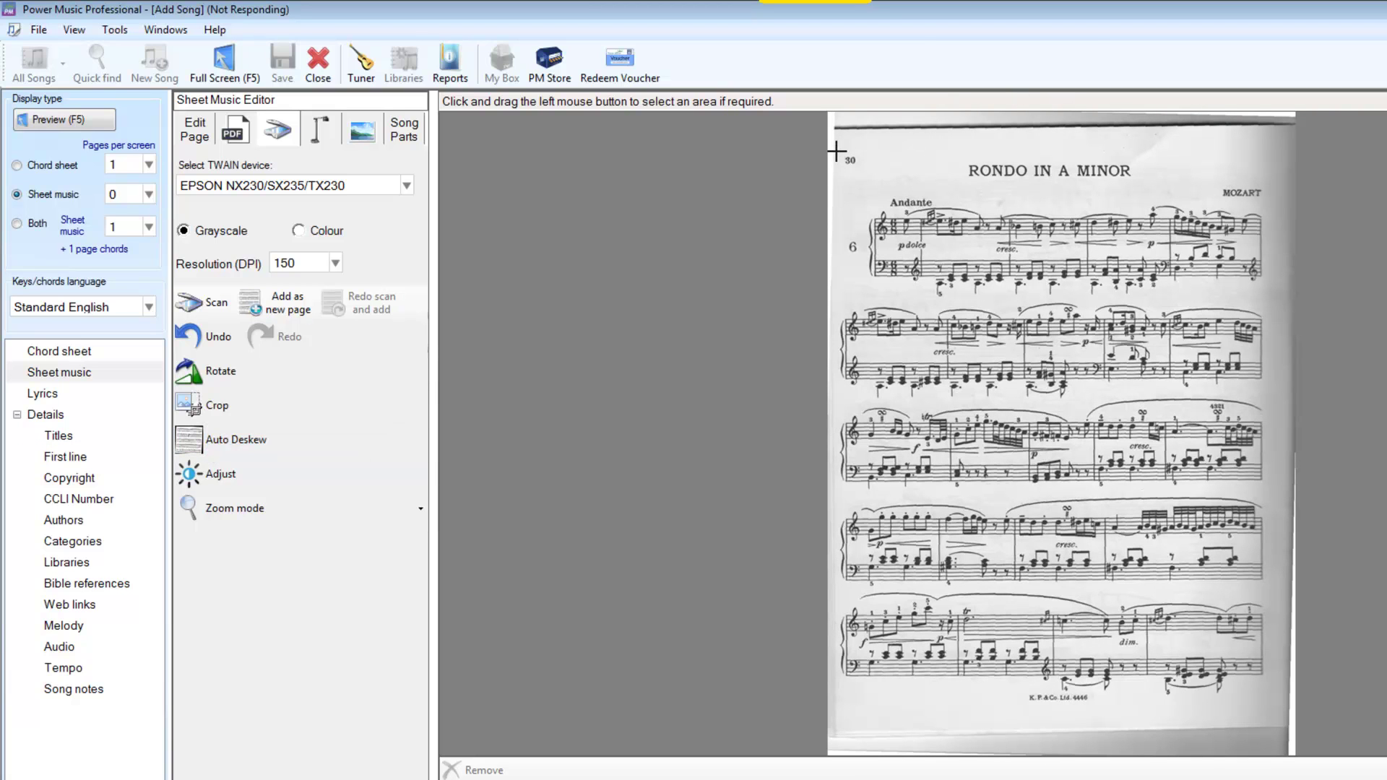
- Crop the scanned page closely around the title, staves and publisher line, removing the dark scan edges
left_click_drag(838, 157, 1277, 707)
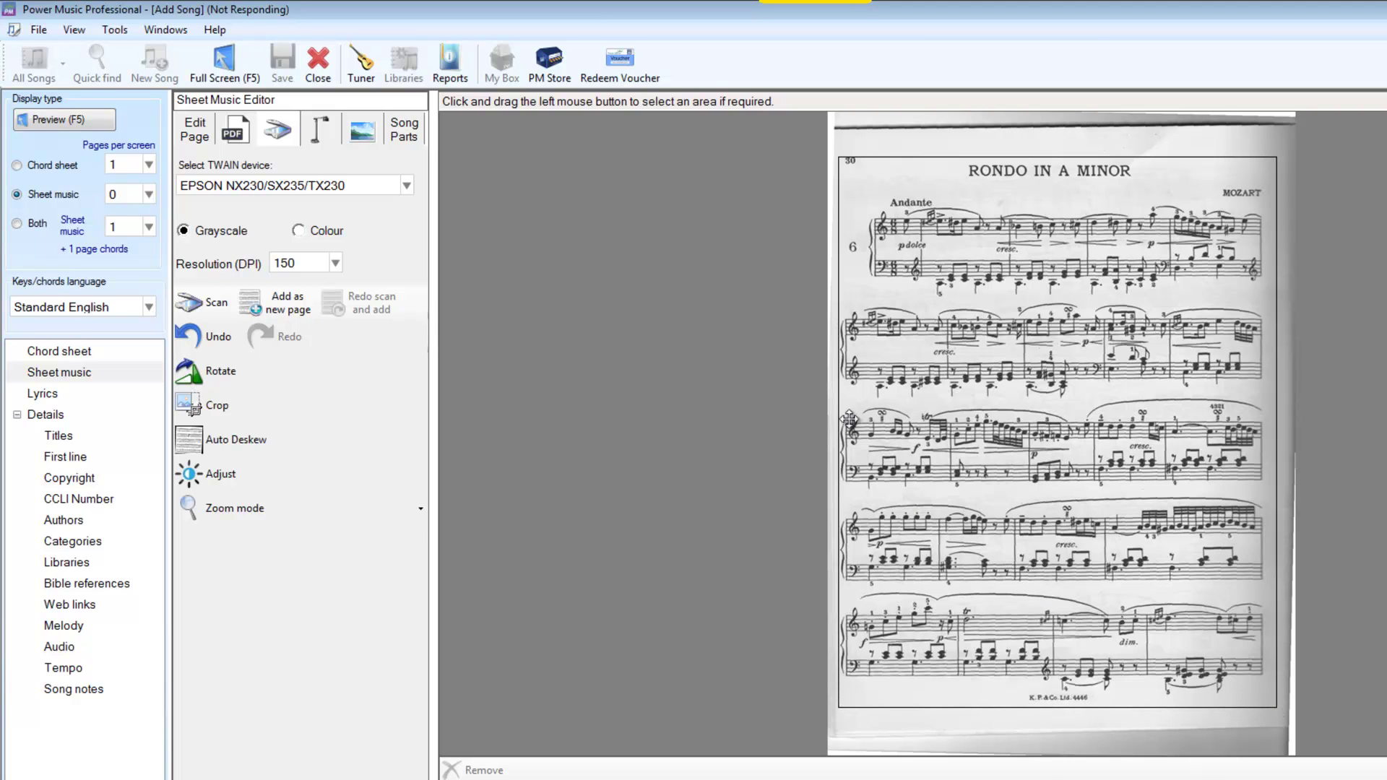
left_click_drag(838, 419, 836, 419)
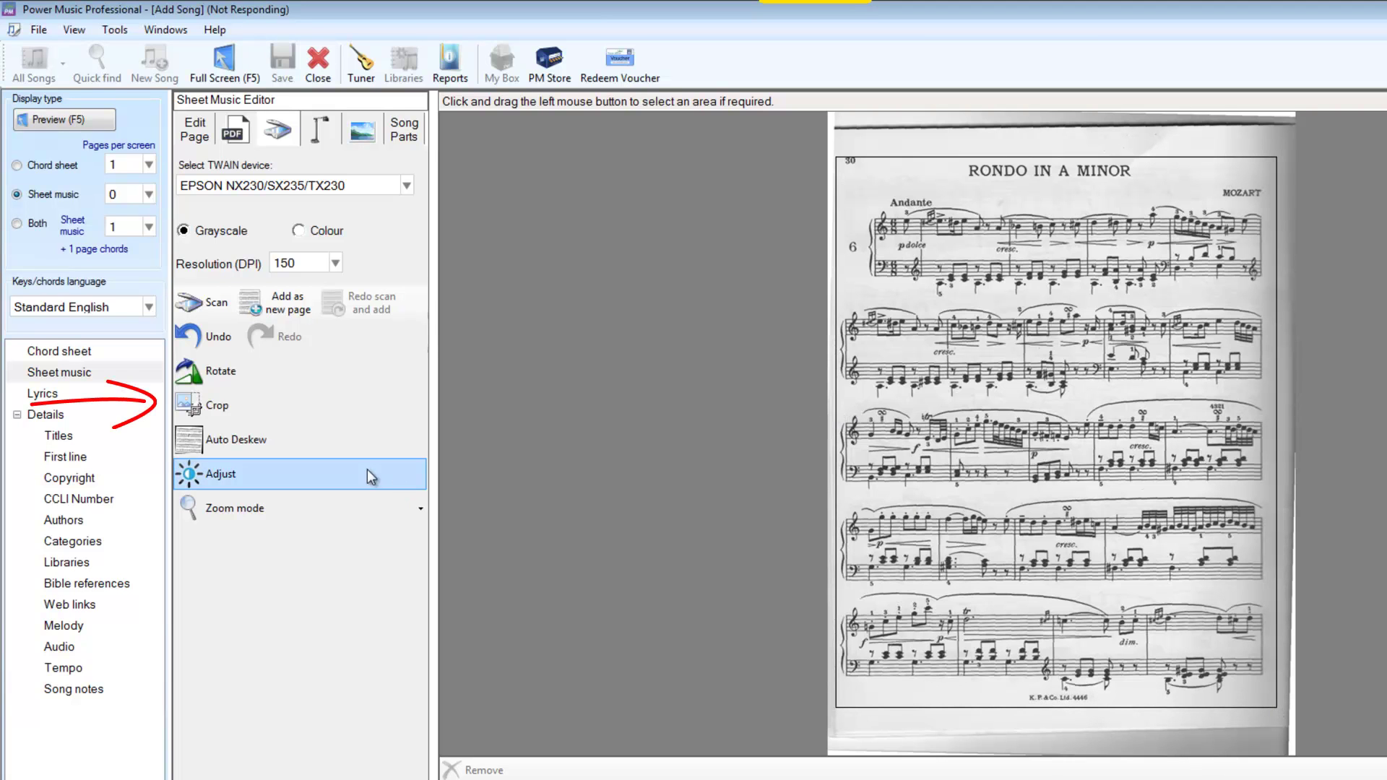
left_click(210, 408)
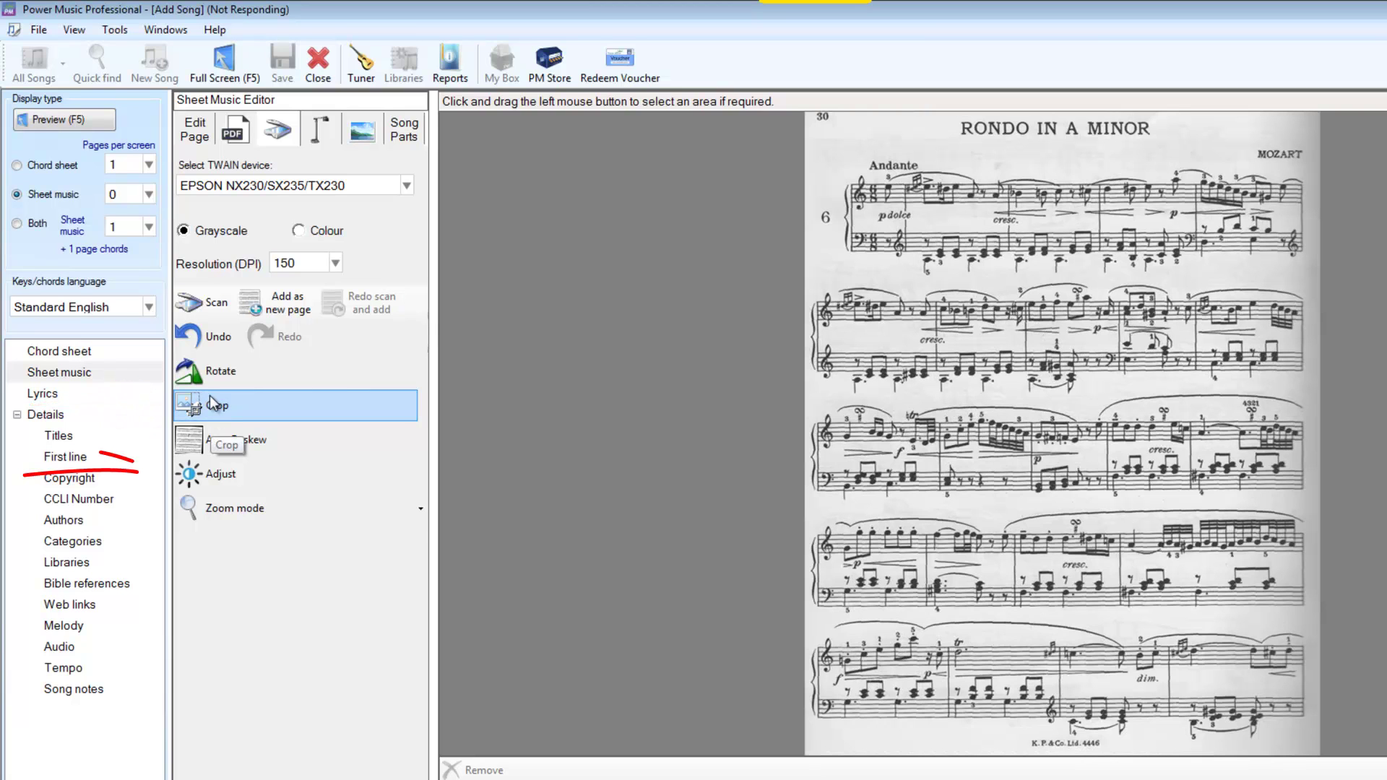
- Apply brightness 22 and contrast 25 to the cropped scan and add it to the song as a new page
left_click(205, 472)
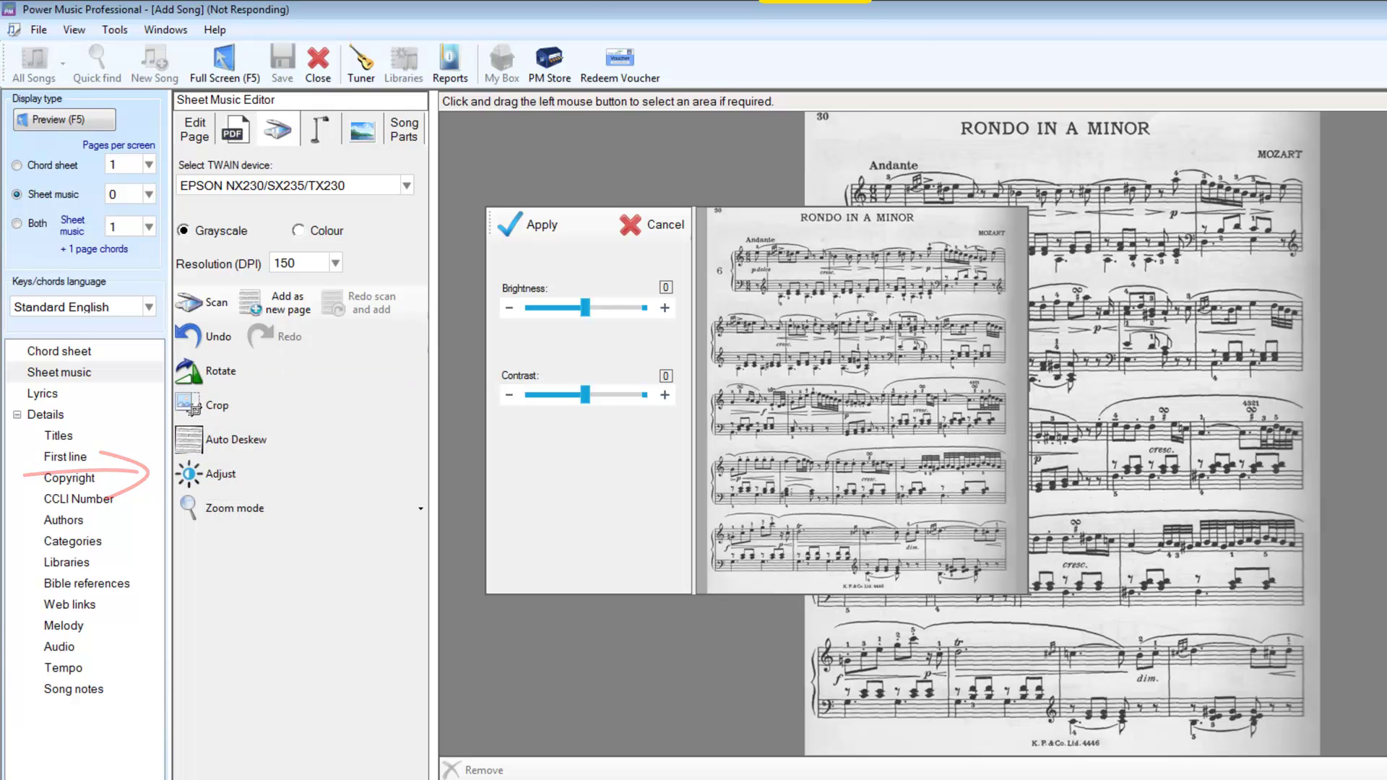
left_click_drag(584, 309, 600, 309)
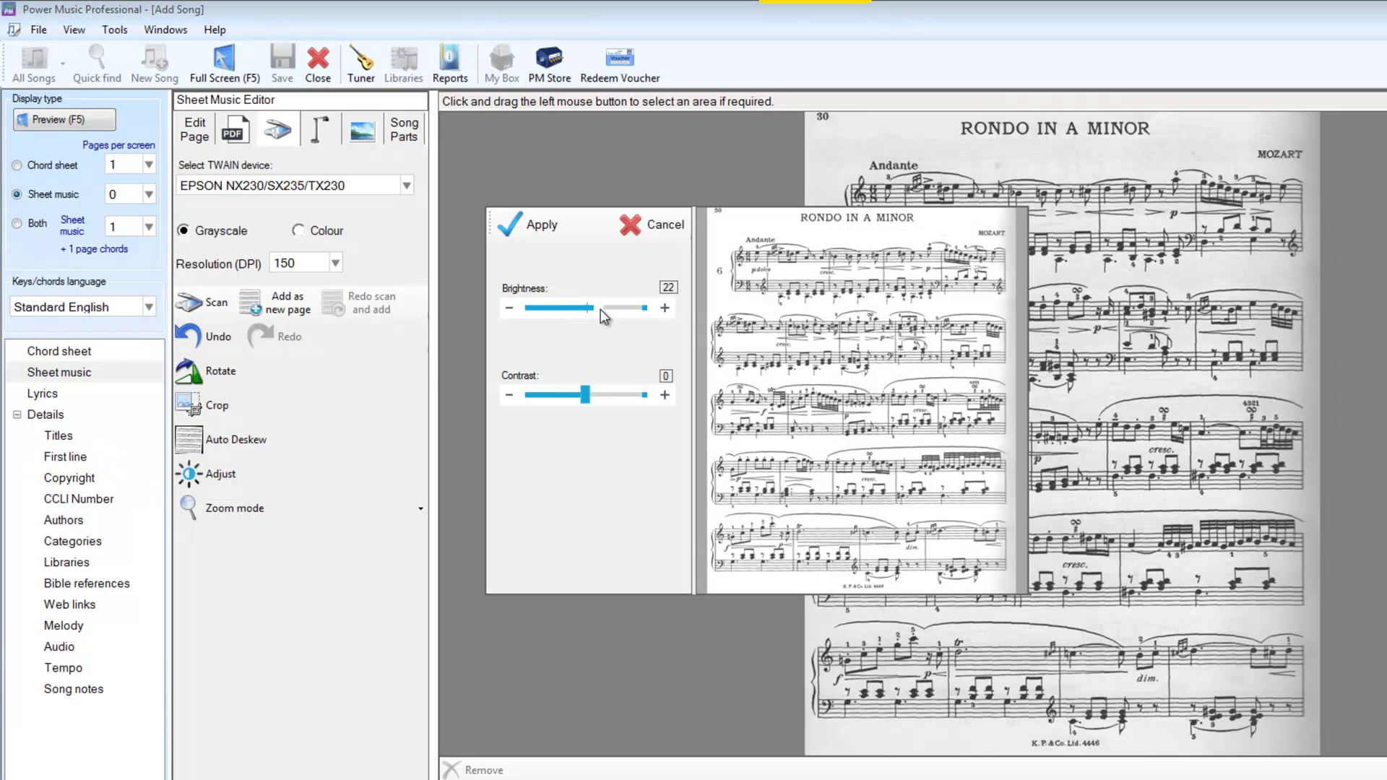
left_click_drag(584, 400, 598, 399)
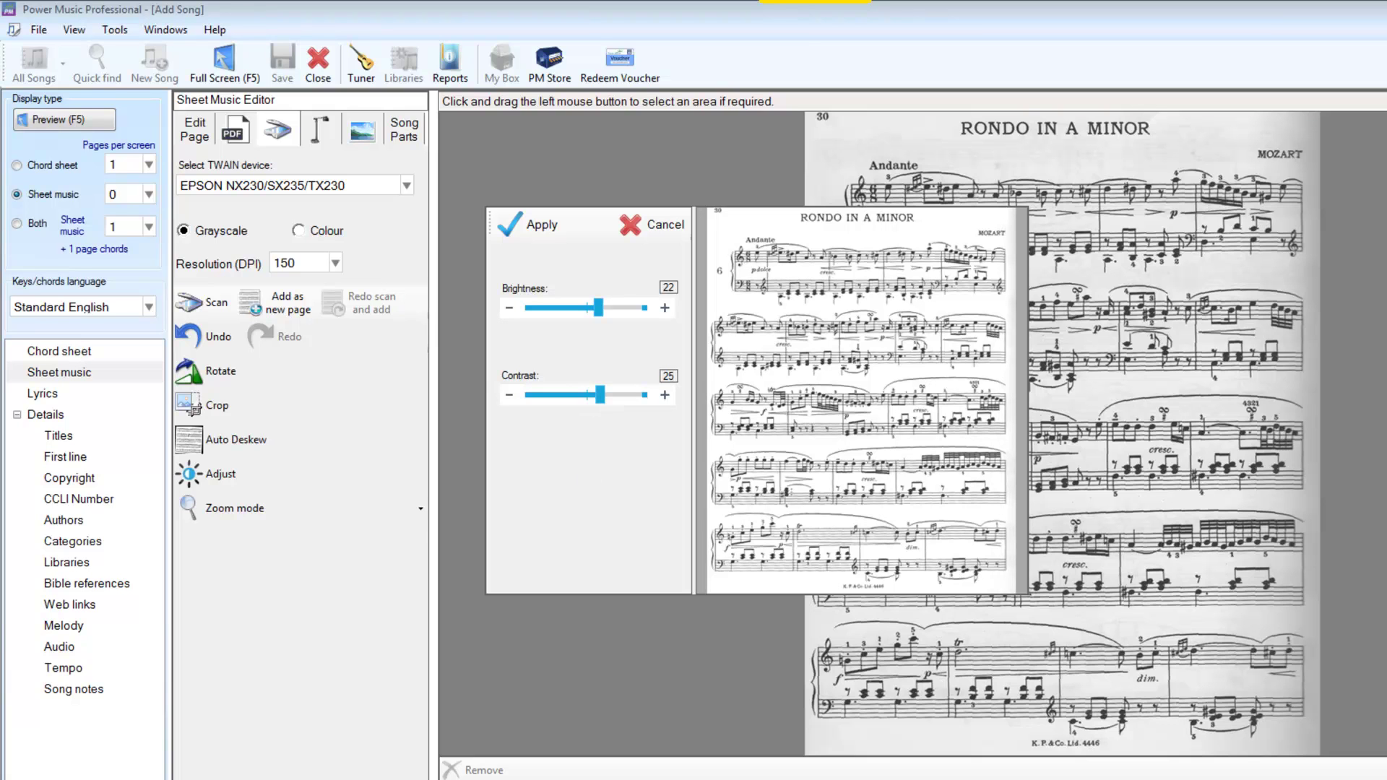
left_click(531, 224)
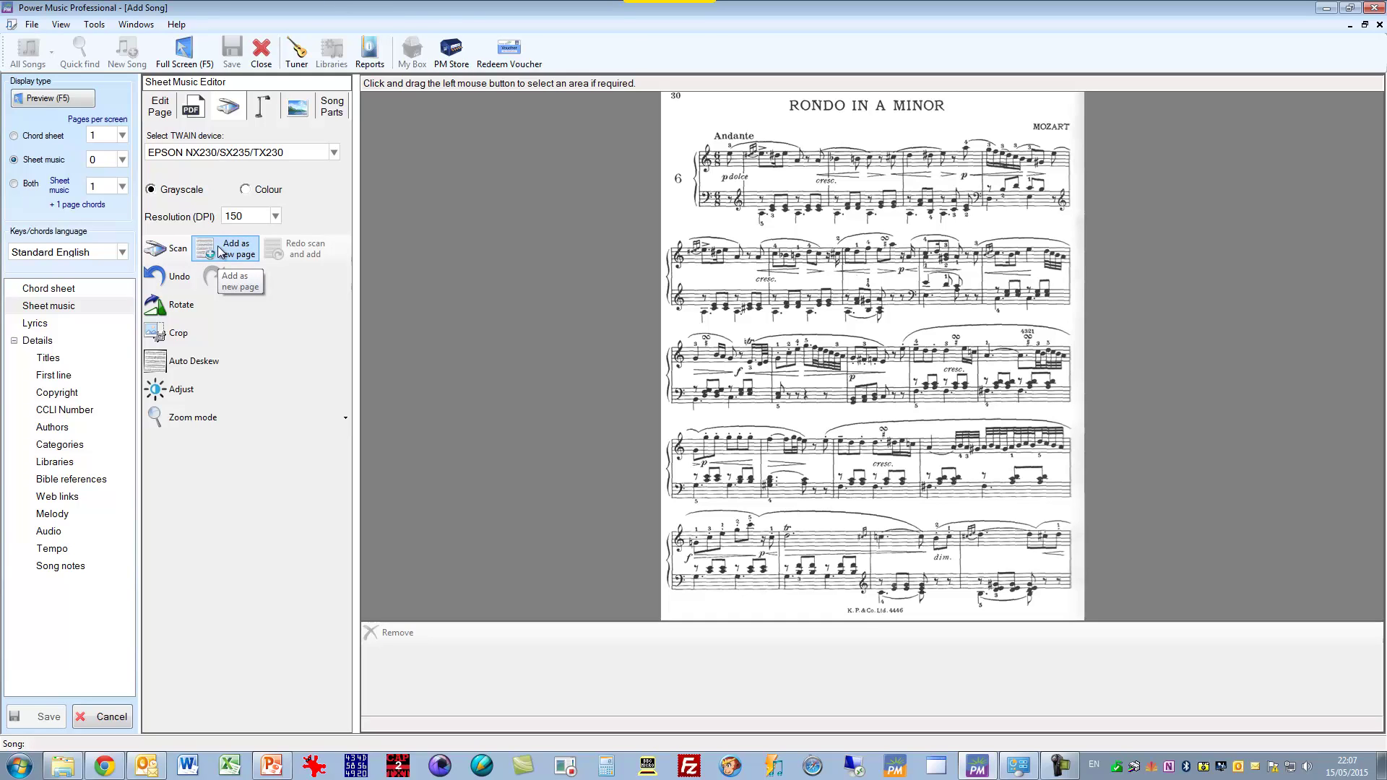
left_click(221, 251)
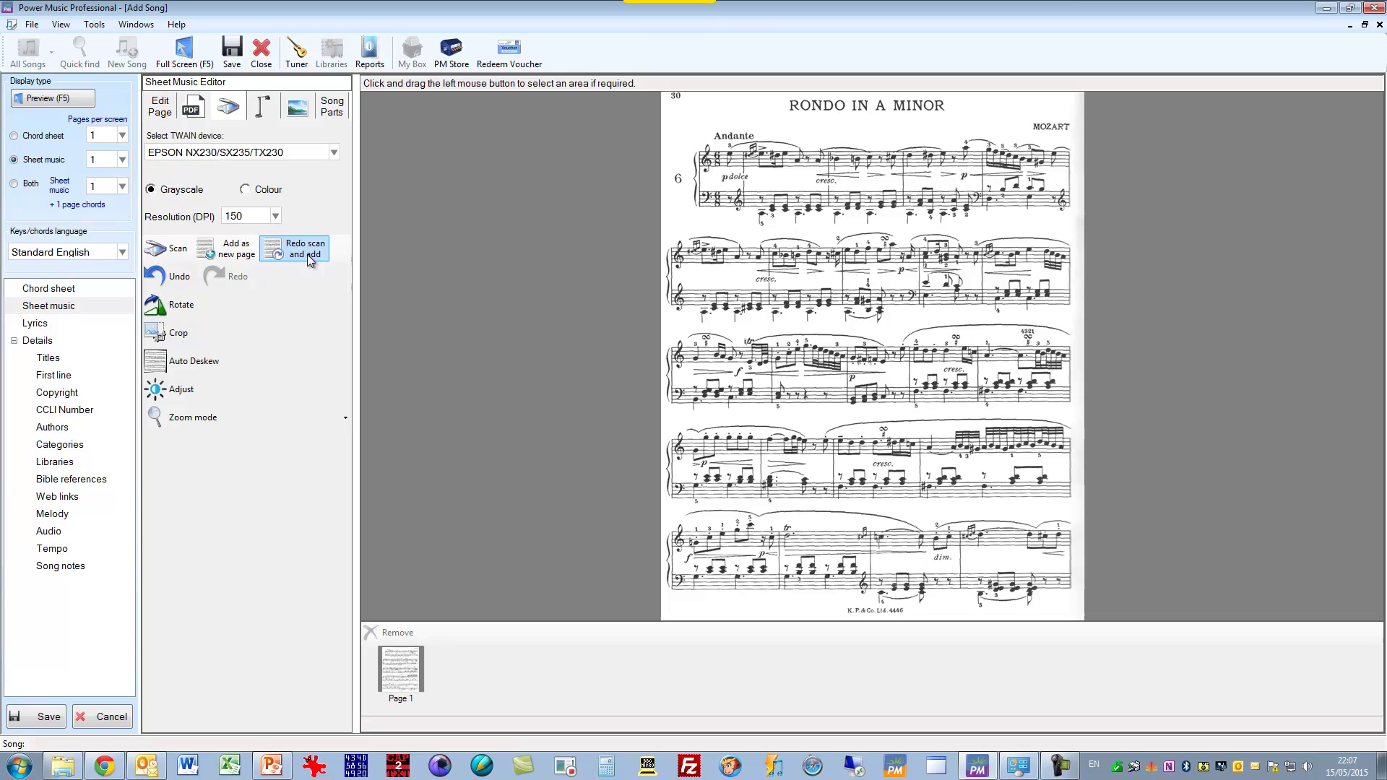
- Capture the second sheet music page in grayscale with the S300L document camera
left_click(264, 107)
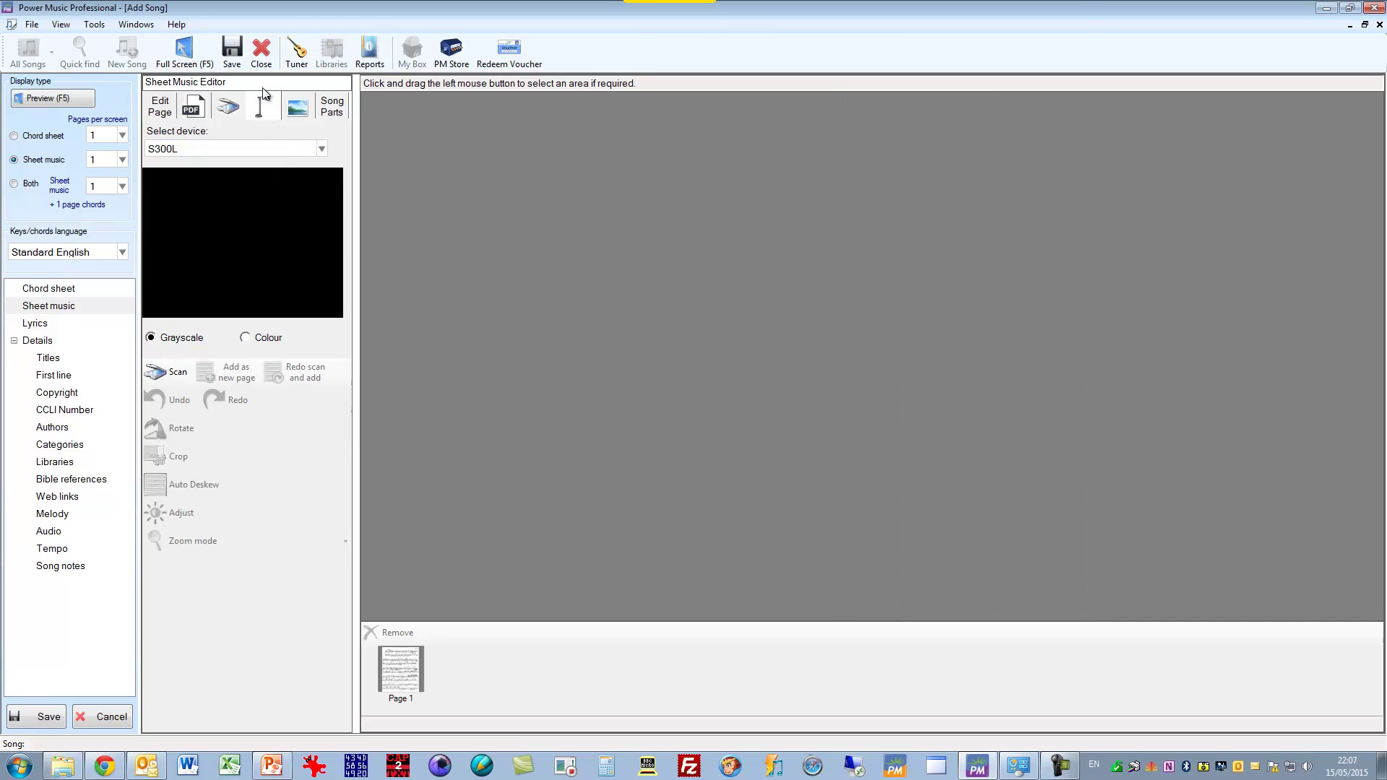
left_click(322, 151)
left_click(323, 154)
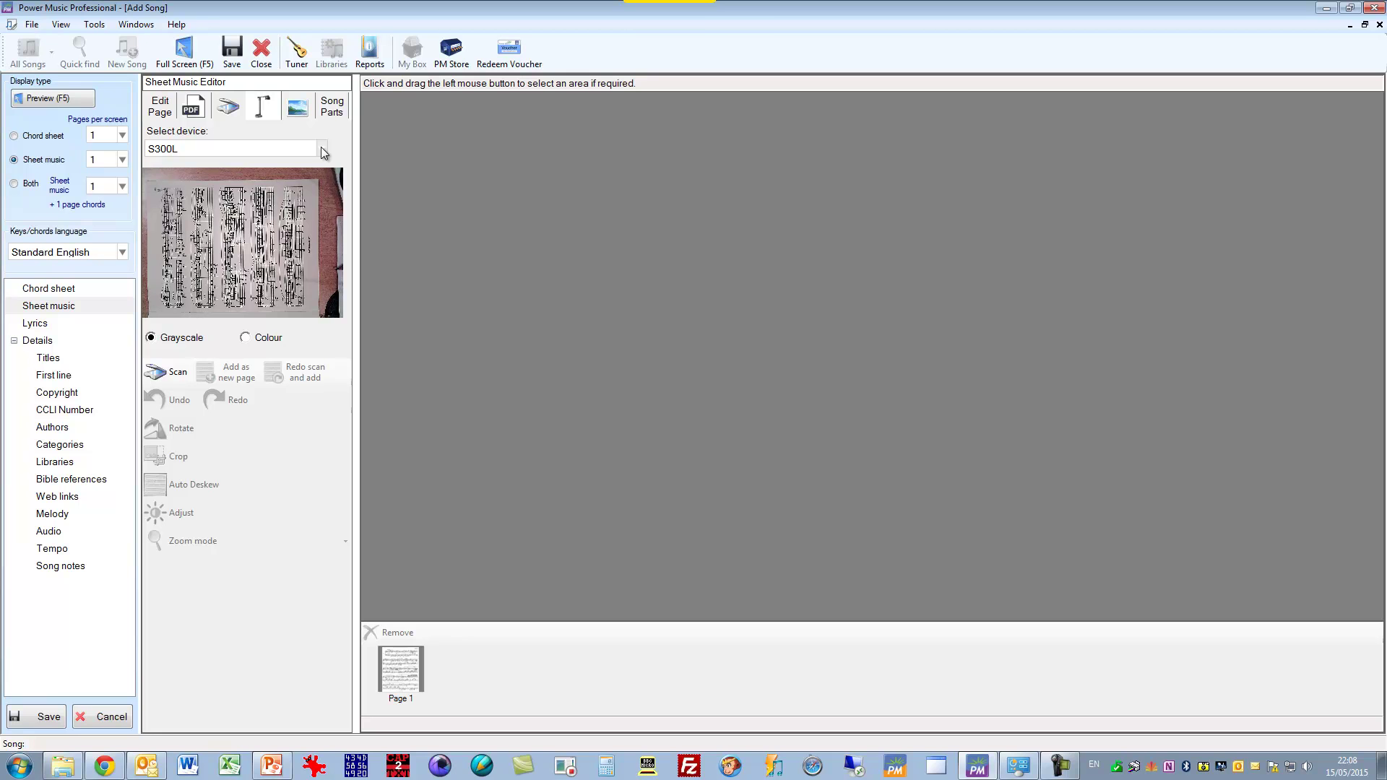
left_click(171, 376)
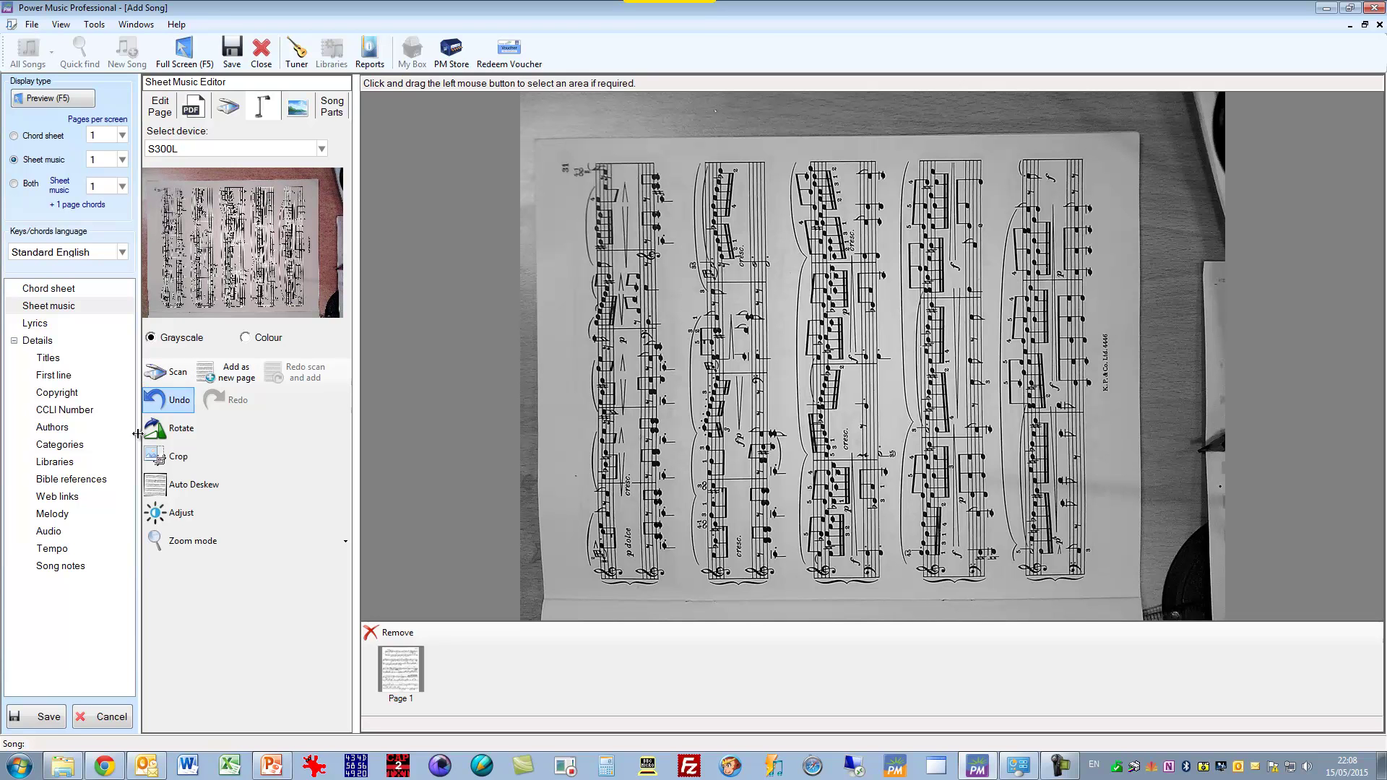
- Straighten the camera capture upright with a rotation and auto-deskew, and crop it to the music just inside the paper's edges
left_click(166, 439)
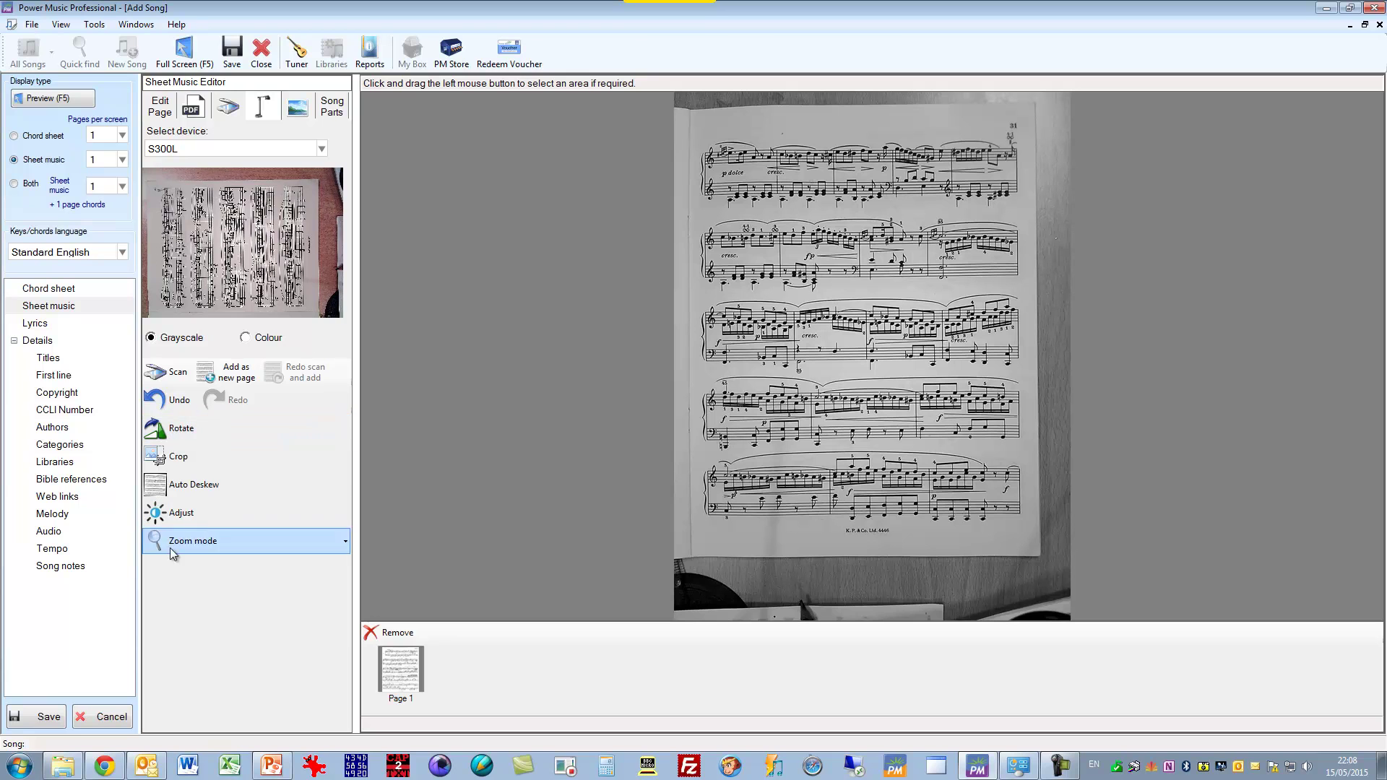
left_click(166, 491)
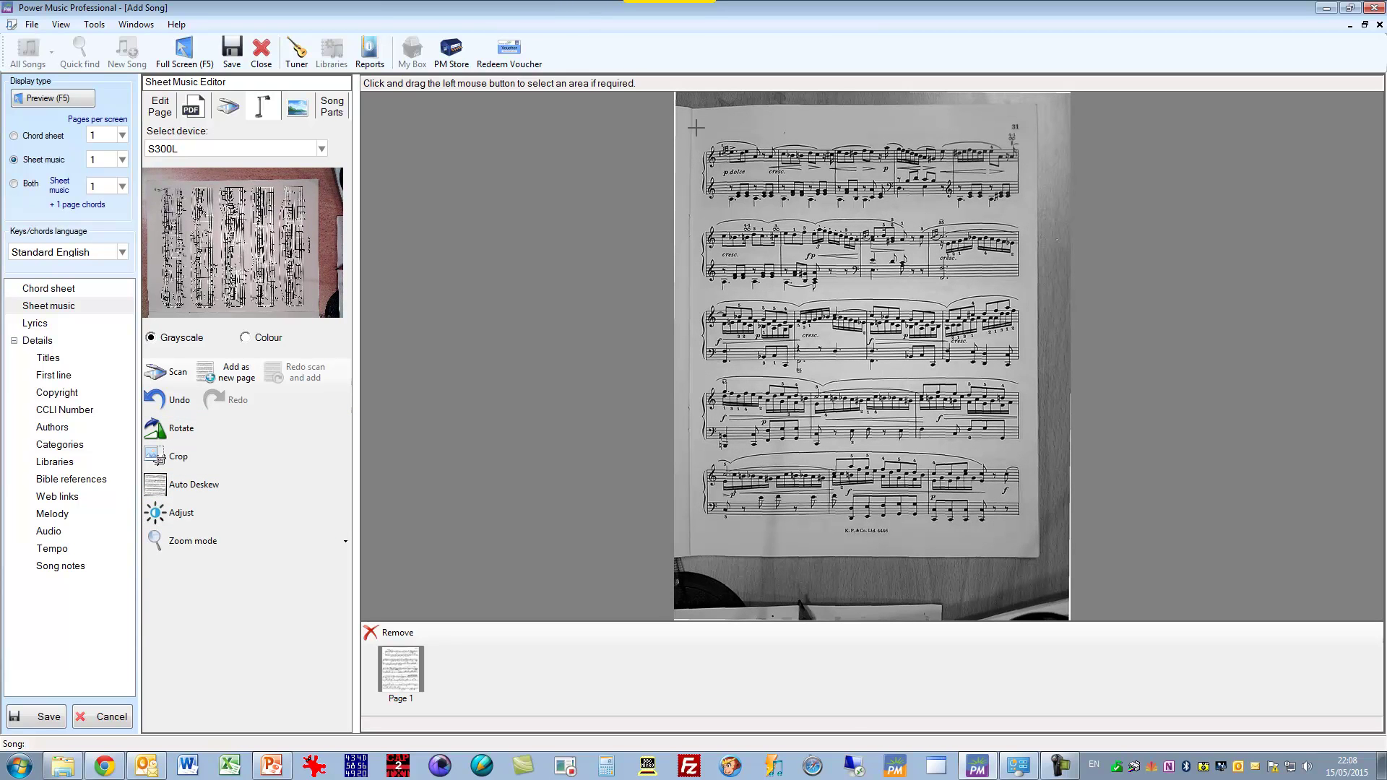
left_click_drag(696, 125, 1035, 536)
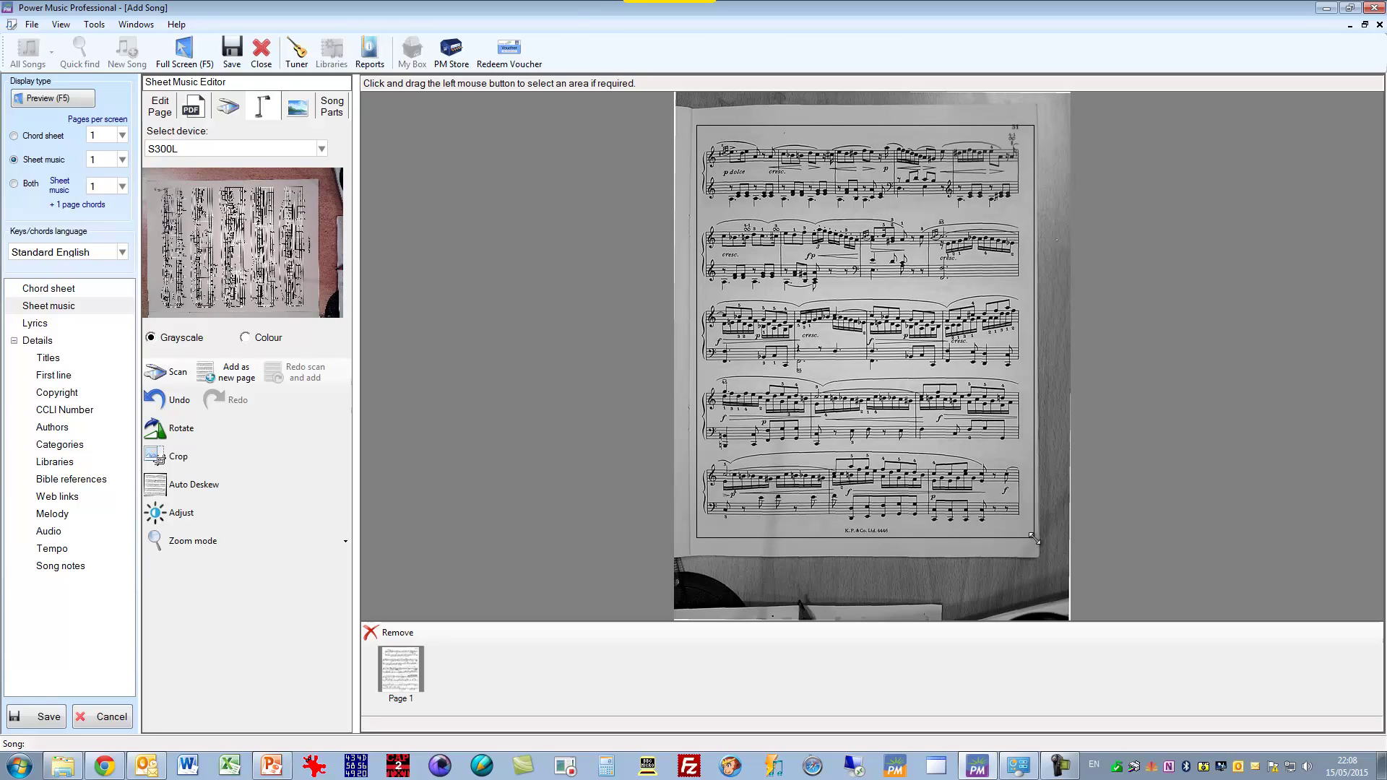
left_click_drag(885, 124, 885, 120)
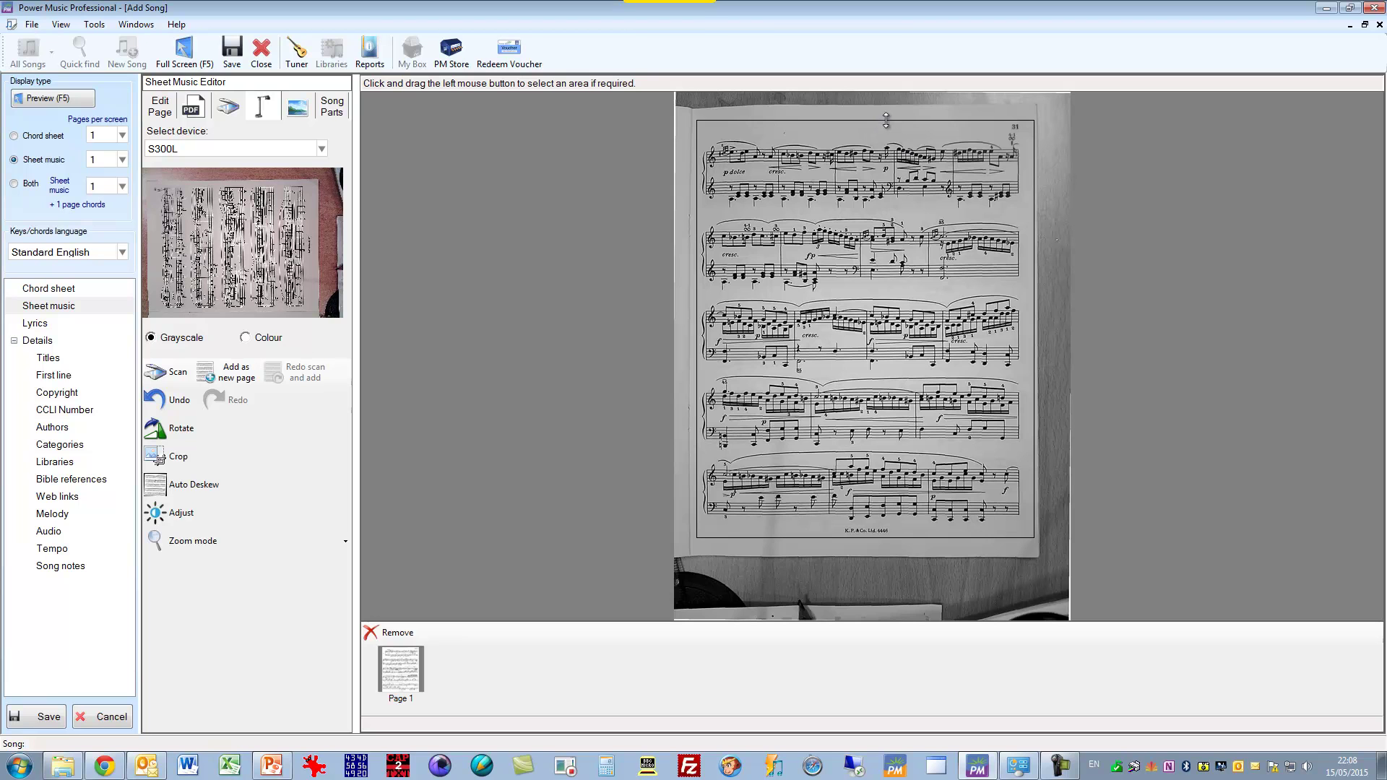
left_click(169, 456)
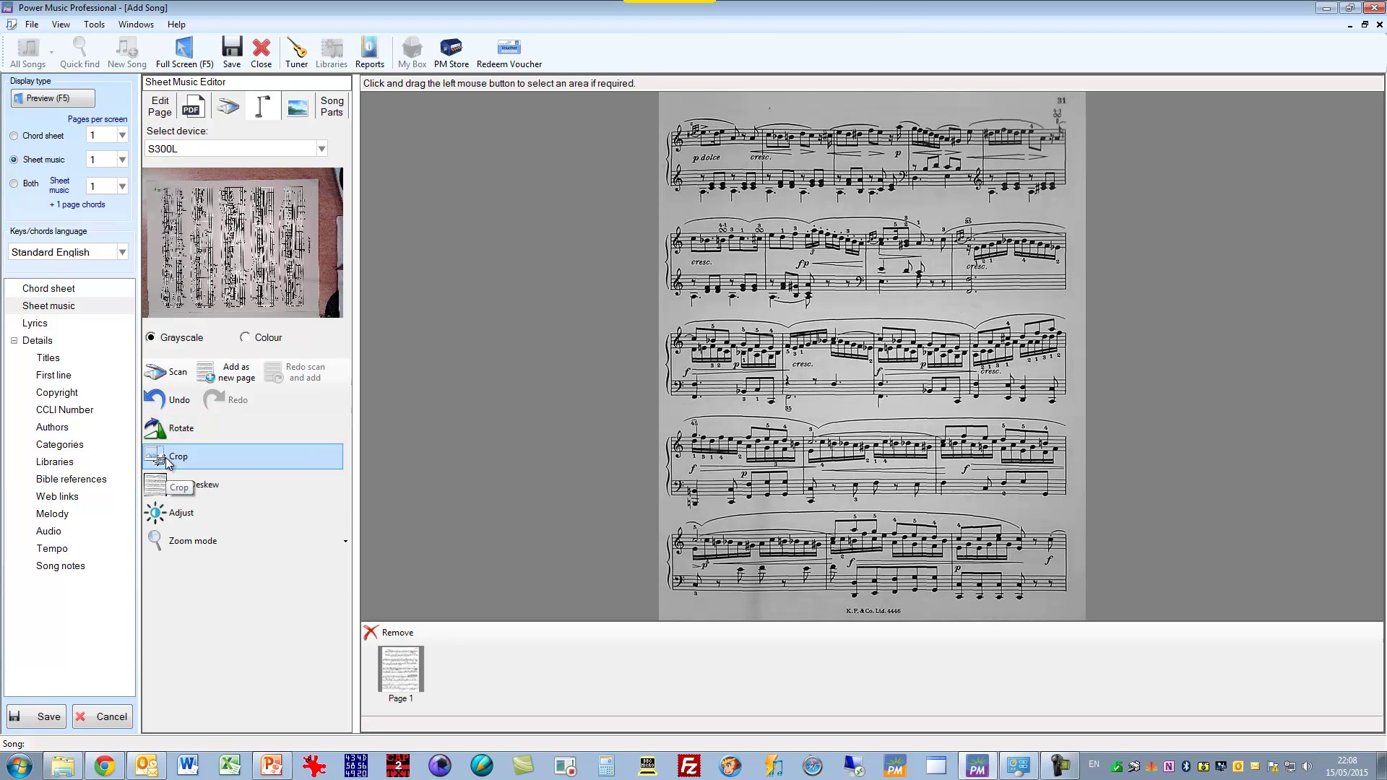
- Apply brightness 47 and contrast 29 to the cropped capture and add it to the song as a new page
left_click(179, 513)
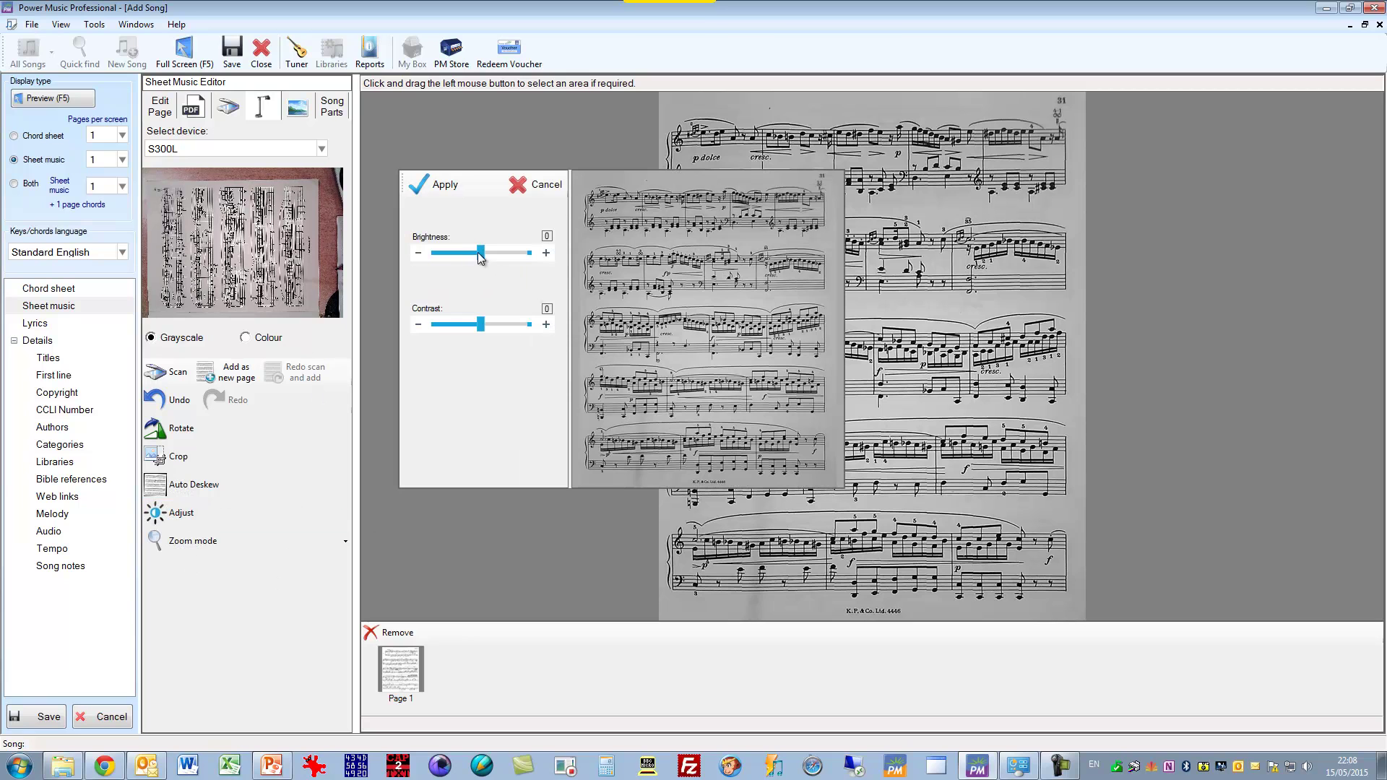
left_click_drag(481, 253, 509, 260)
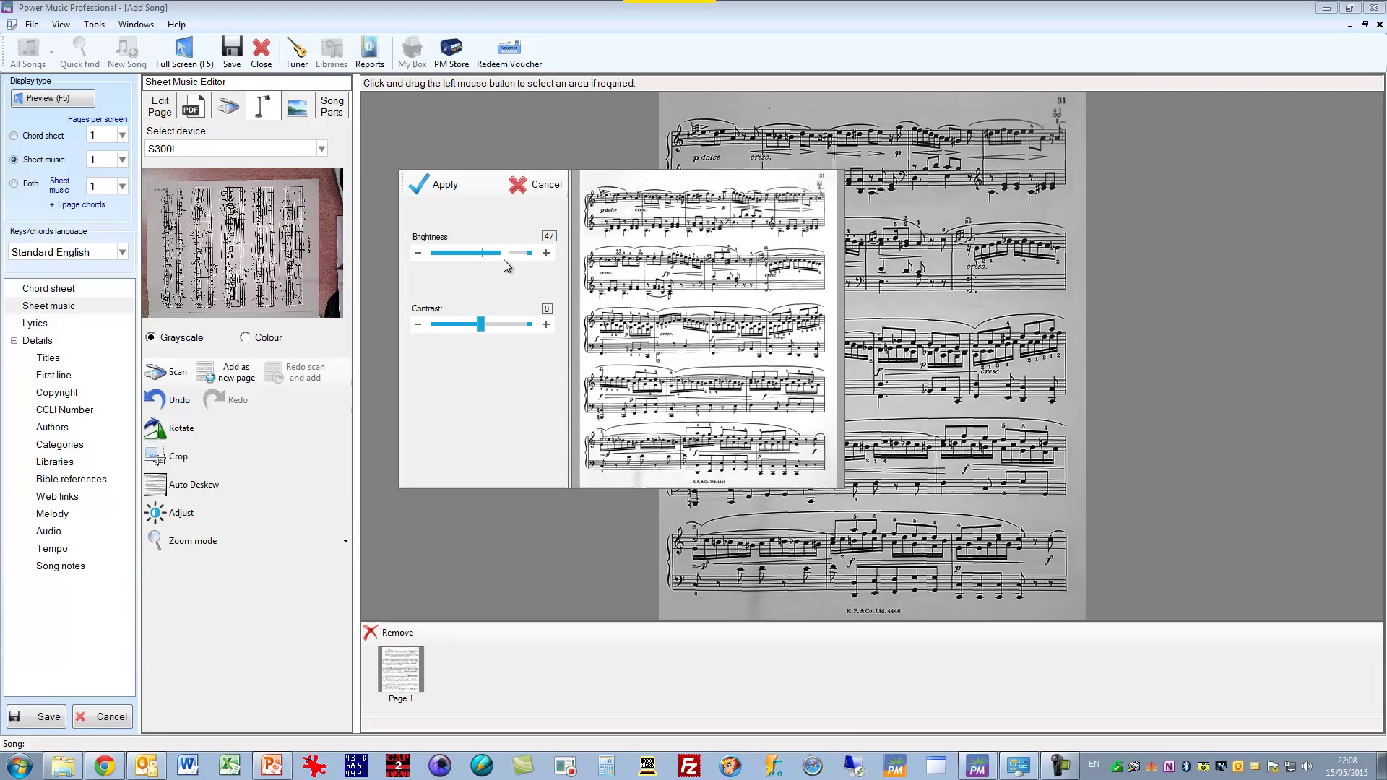
left_click_drag(481, 325, 496, 326)
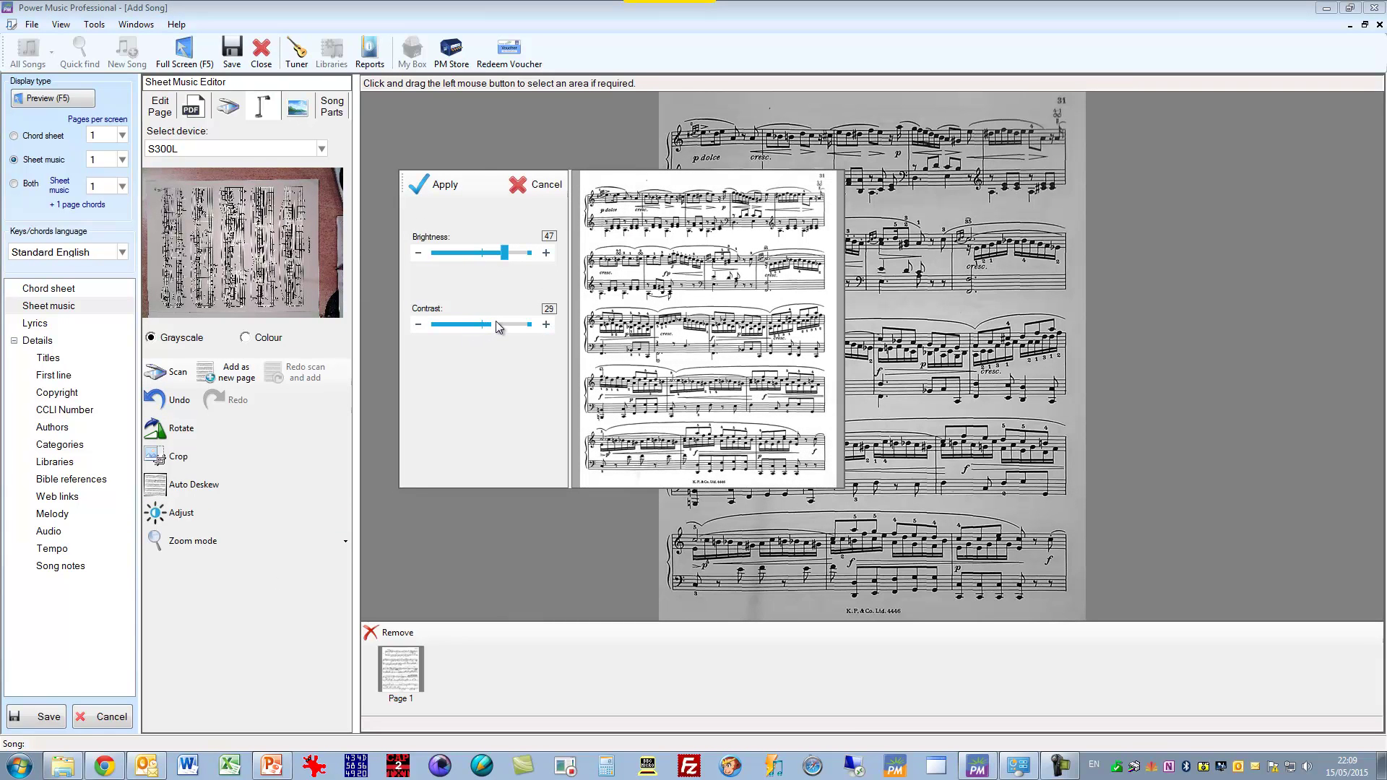
left_click(441, 187)
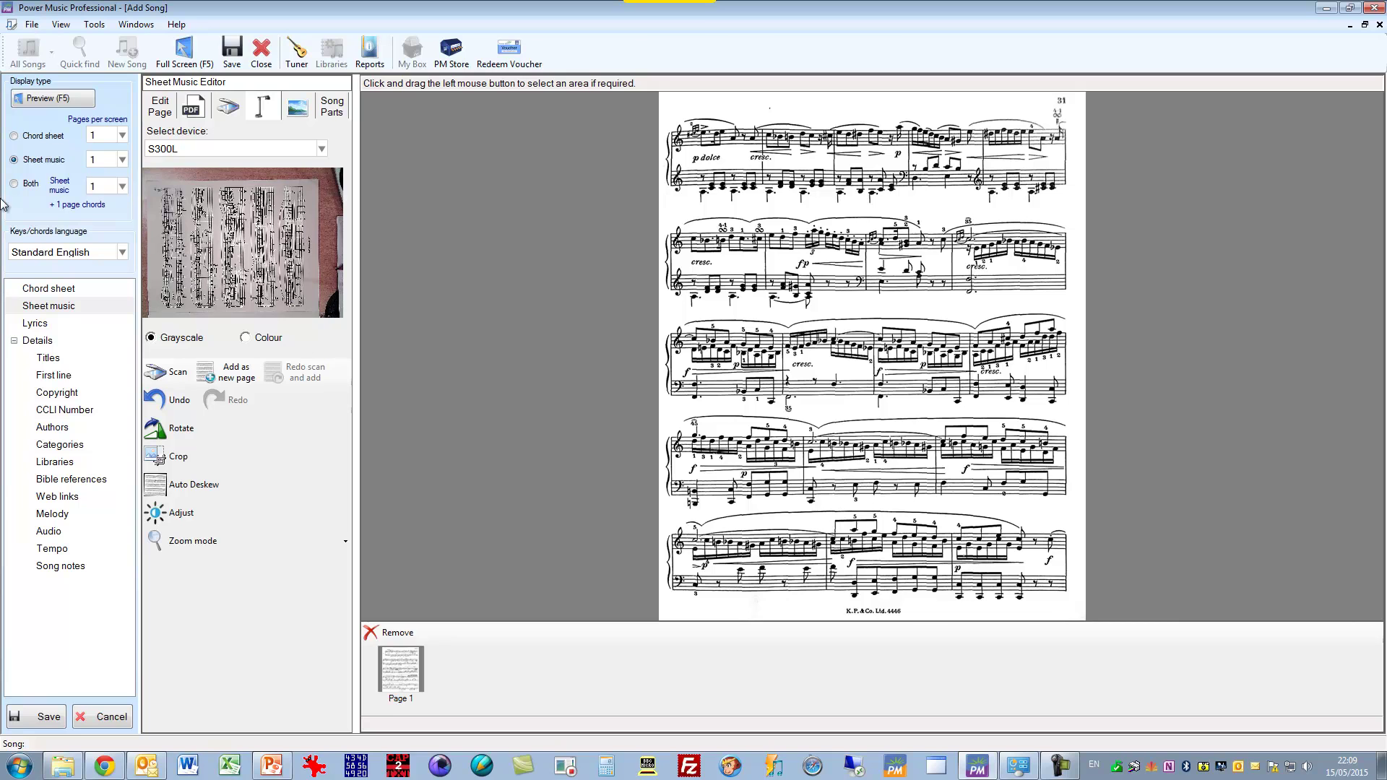
left_click(219, 377)
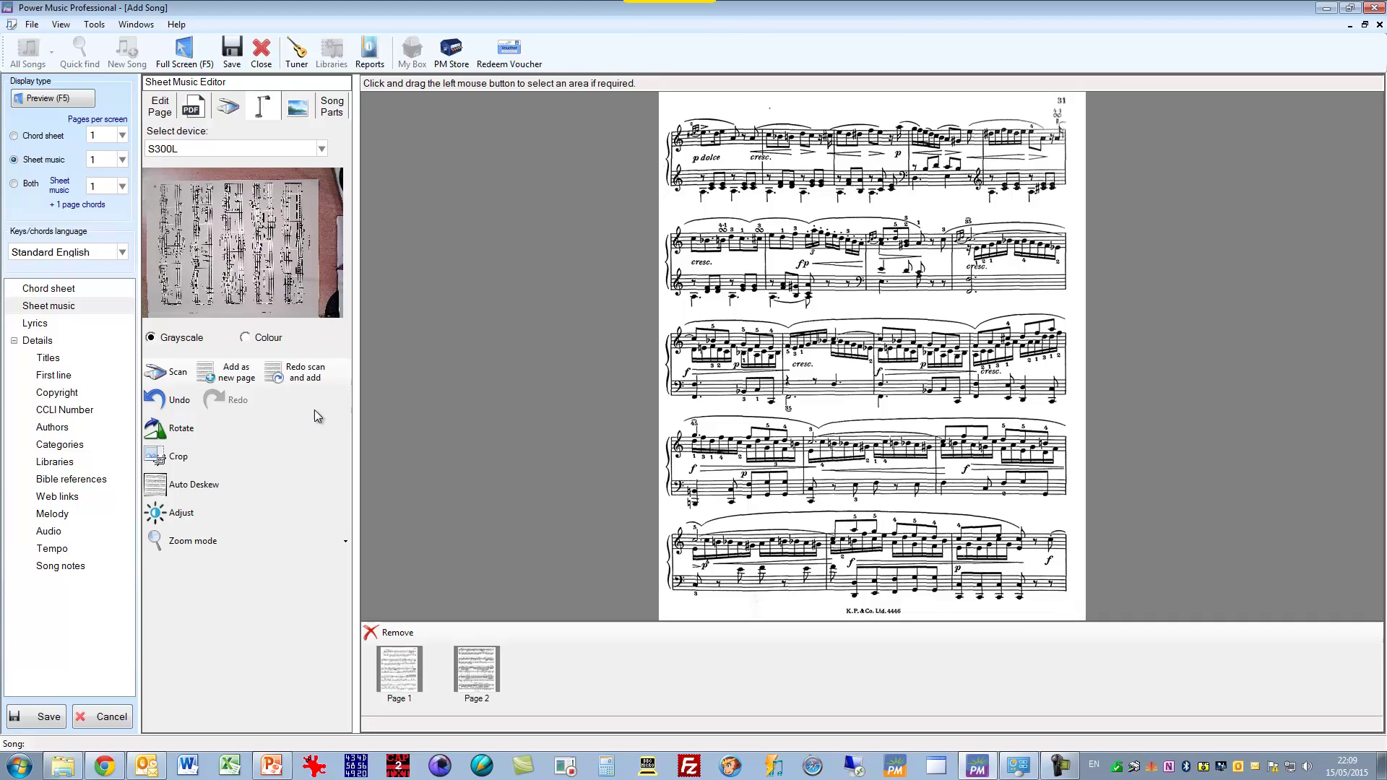
- Capture two more sheet music pages with the same edits repeated and add each to the song
left_click(301, 373)
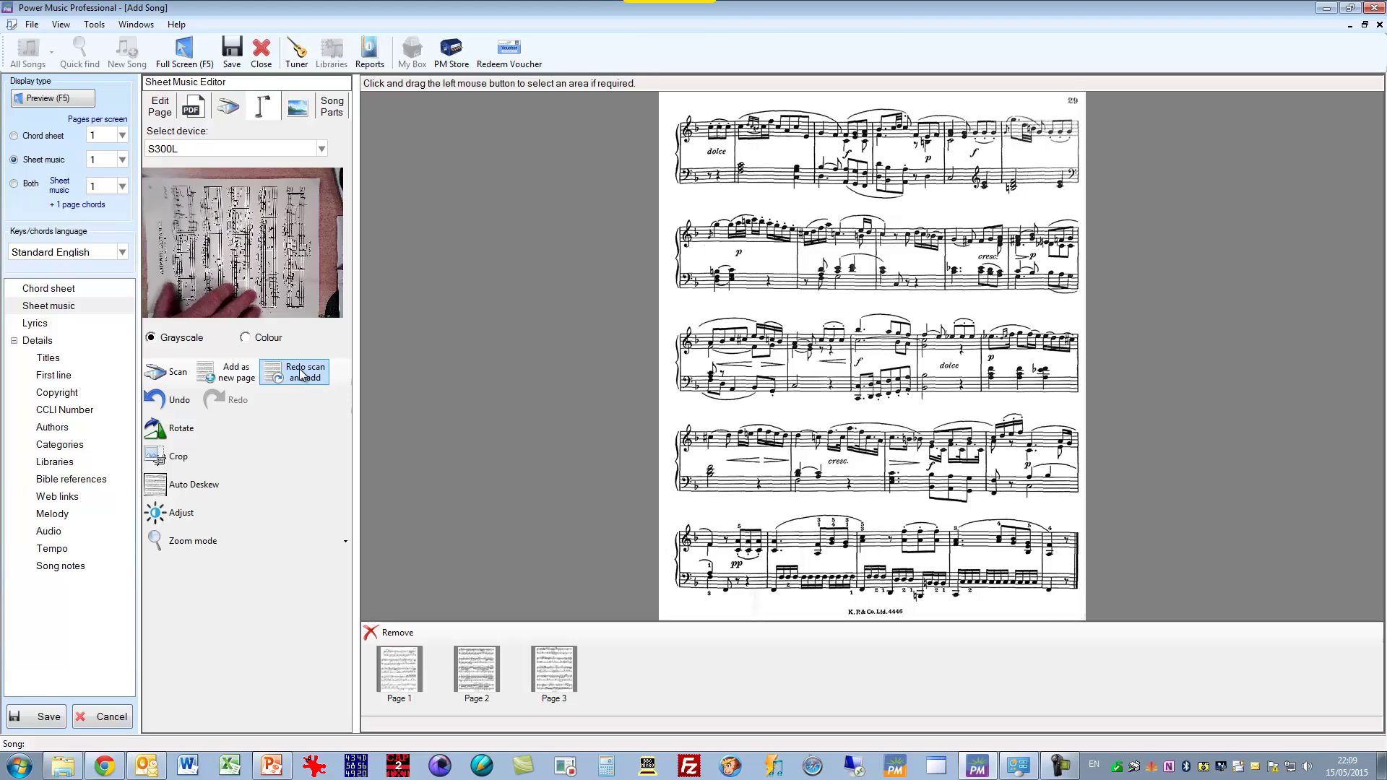
left_click(302, 373)
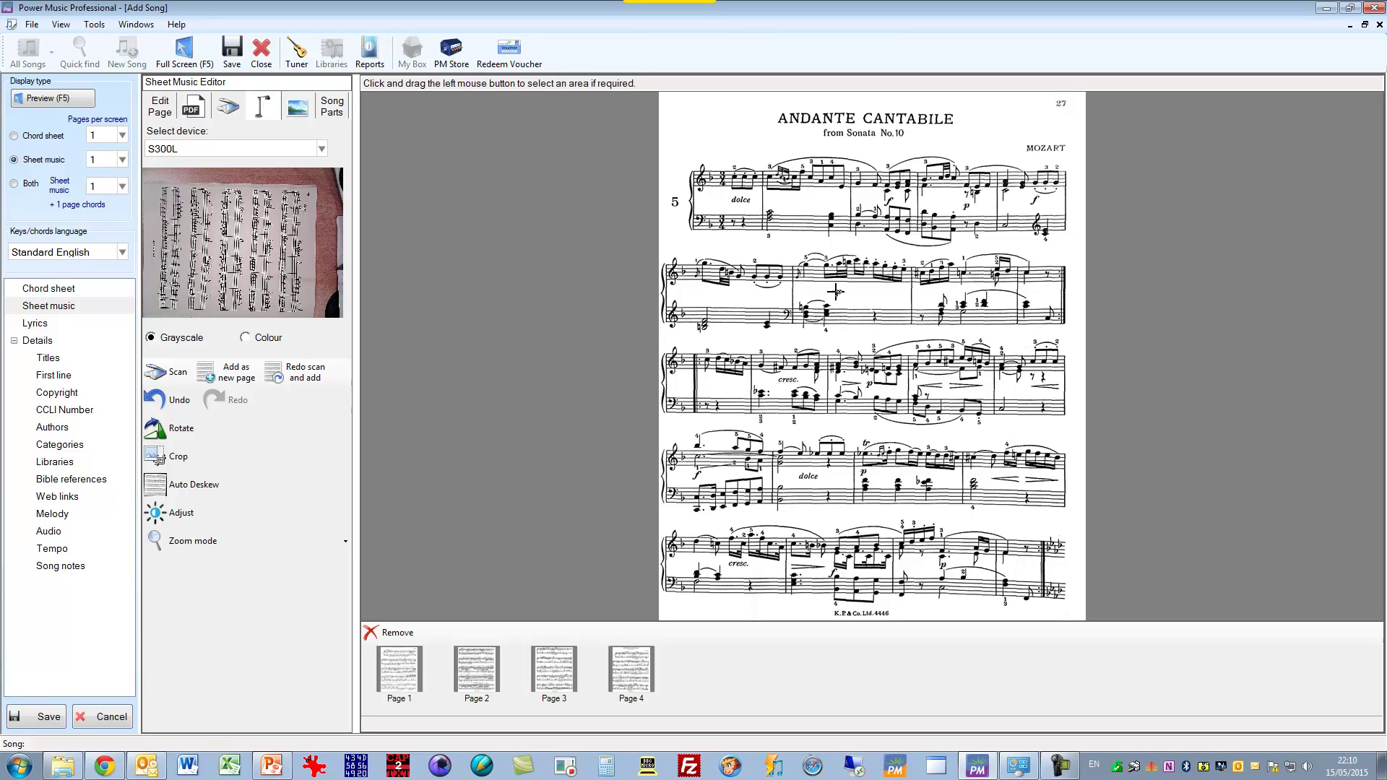
- Open the song's title details for editing
left_click(49, 358)
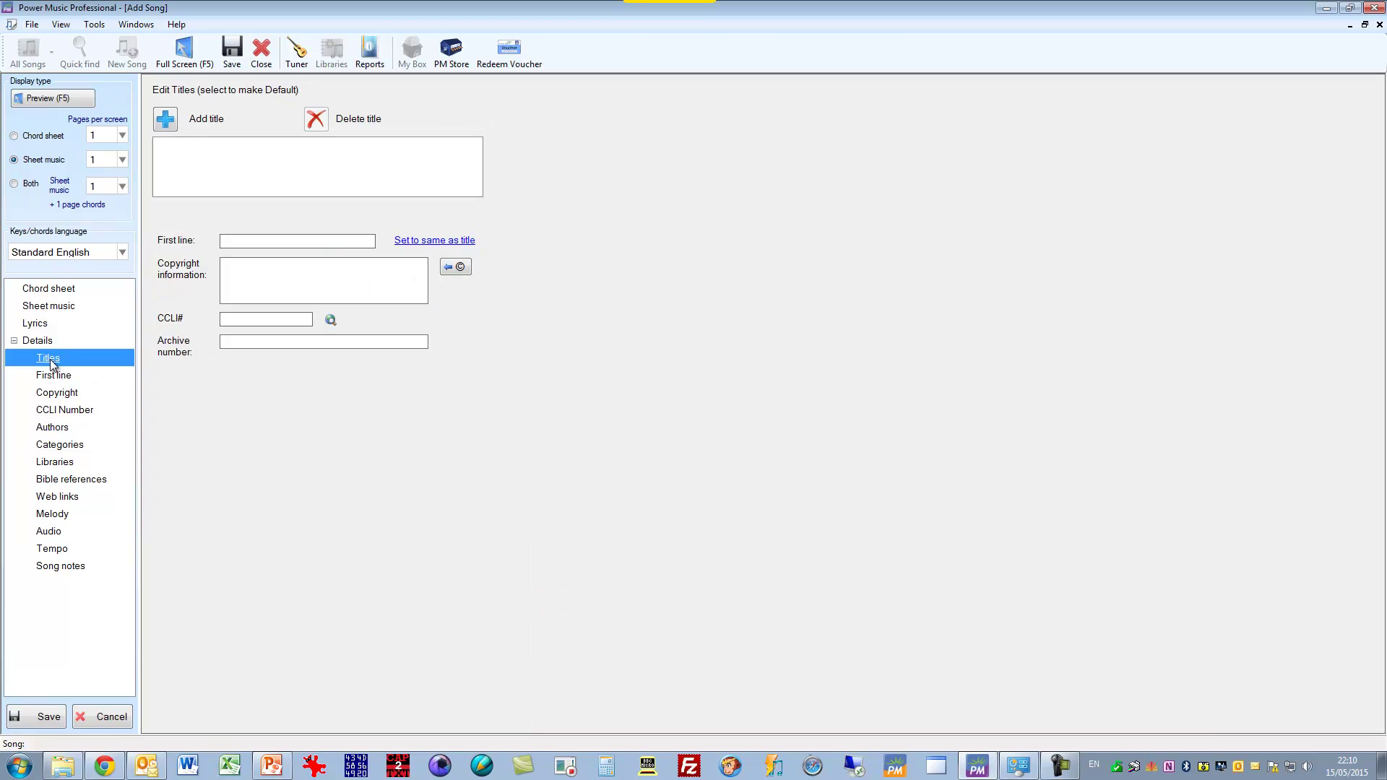